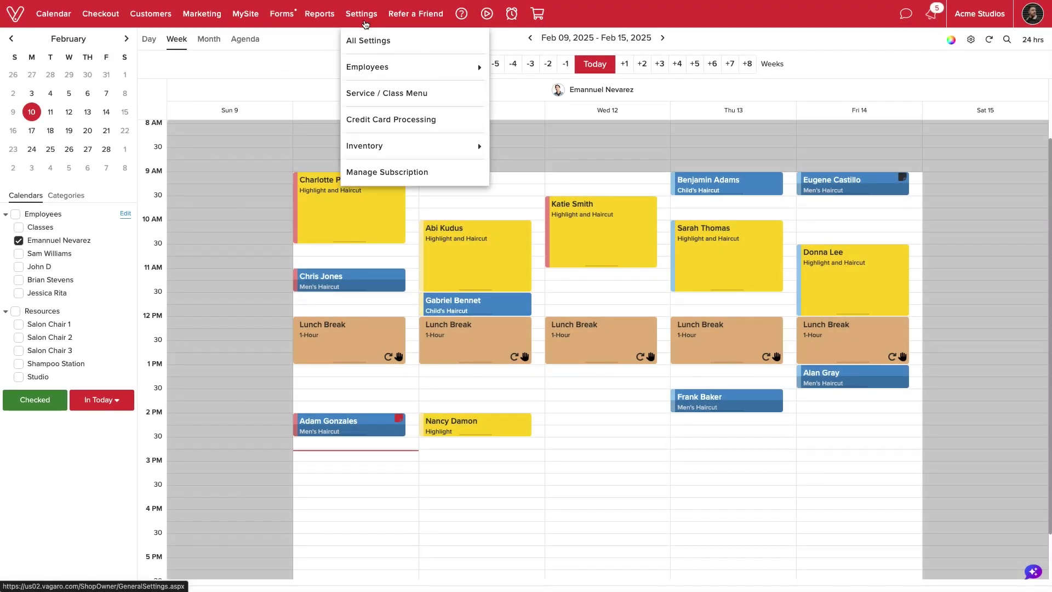
Go to All Settings and select Check-In App under Premium Features.
left_click(366, 20)
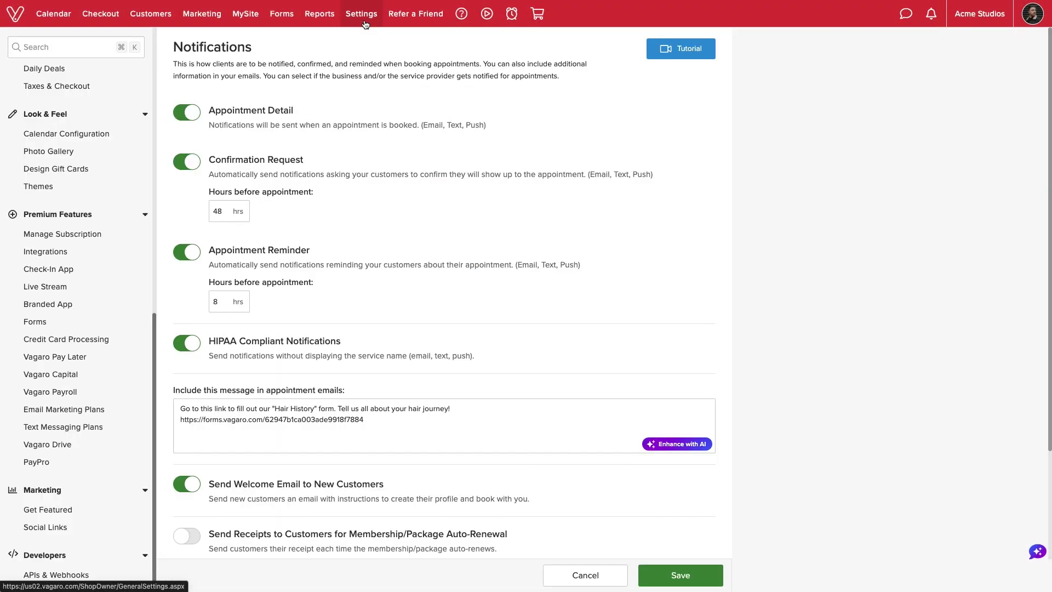
left_click(60, 275)
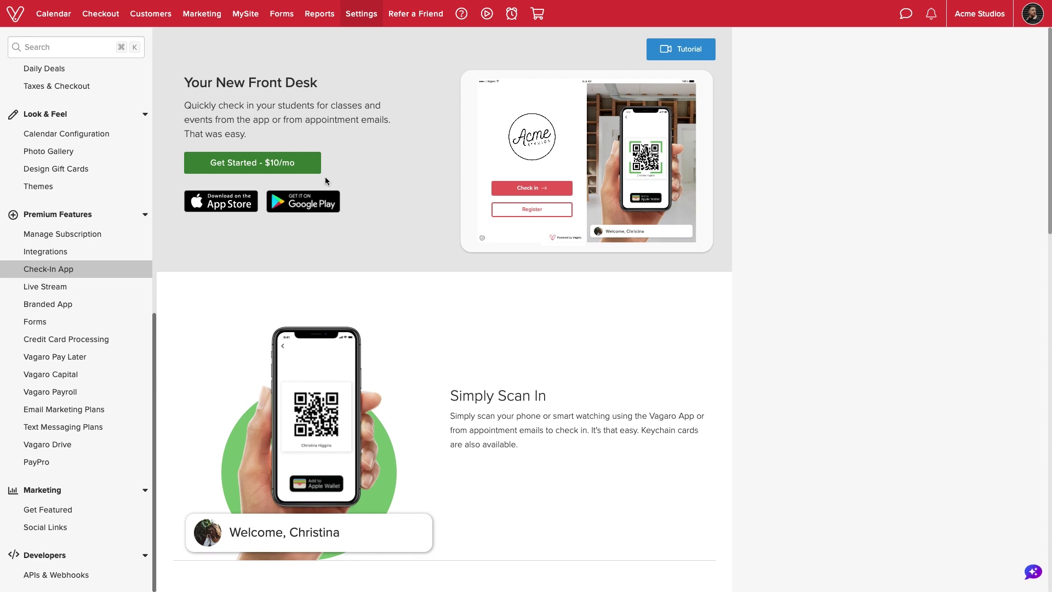
Activate the Check-In App with the Get Started $10/mo offer.
left_click(311, 169)
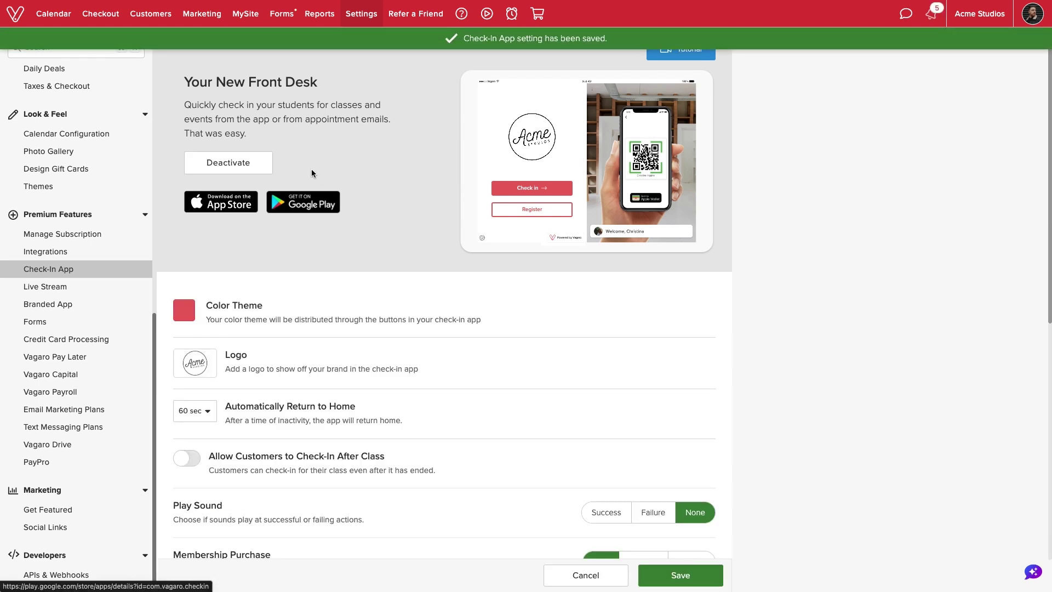
Set the colour theme to dark red, keeping return-home time at 60 sec.
left_click(188, 315)
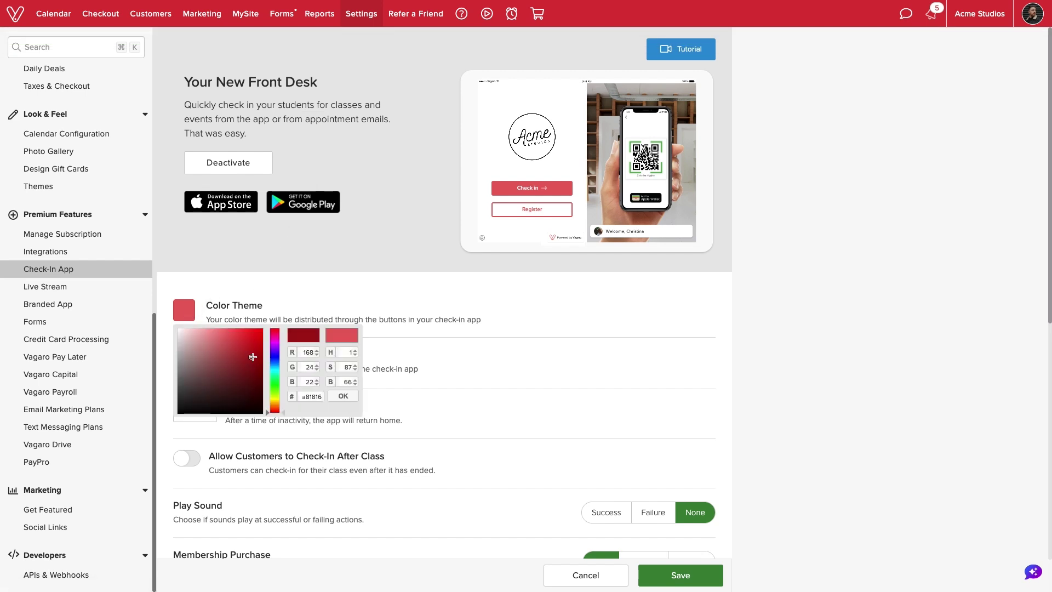
left_click_drag(239, 351, 251, 350)
left_click(339, 400)
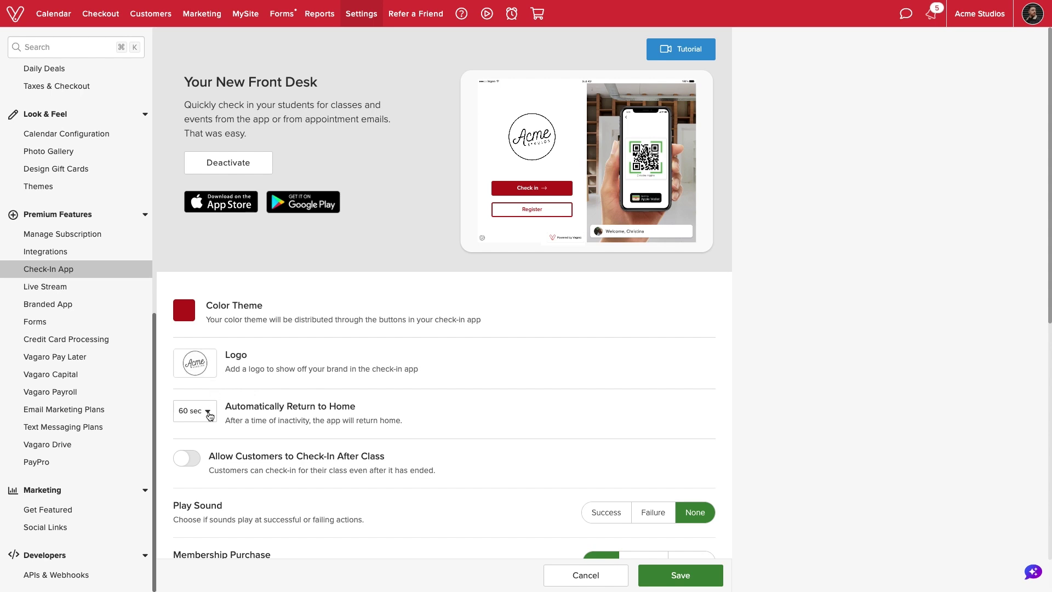
left_click(210, 416)
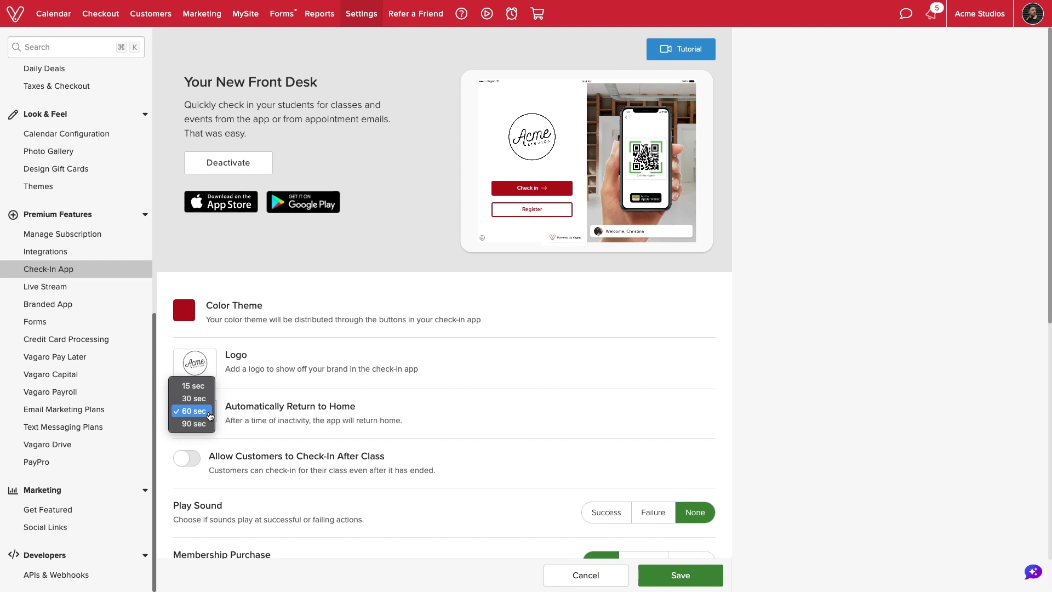
left_click(209, 416)
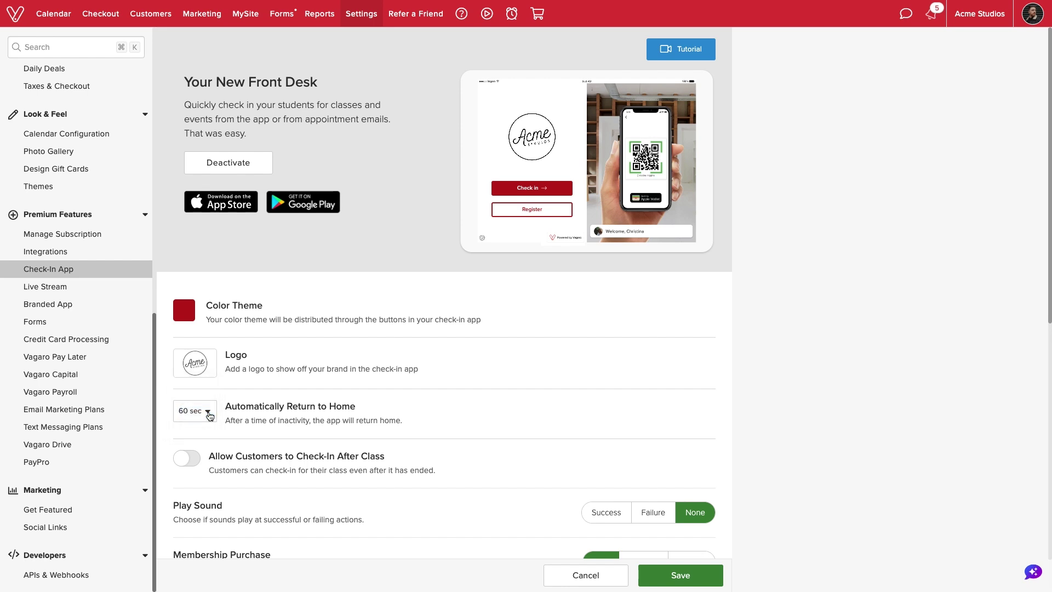
Allow customers to check in after class with a 1 hr window.
left_click(190, 458)
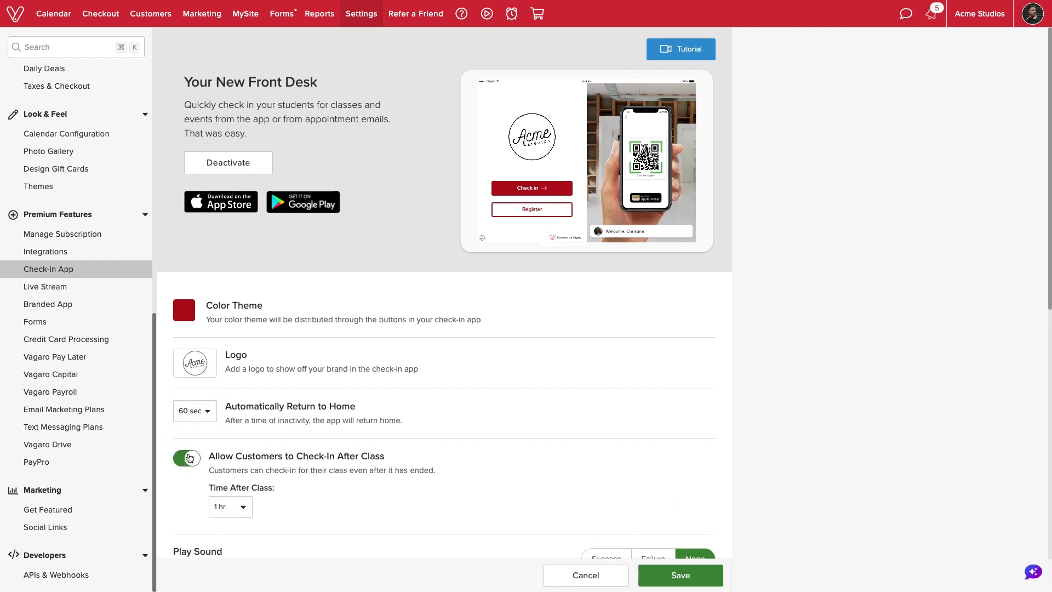
left_click(241, 508)
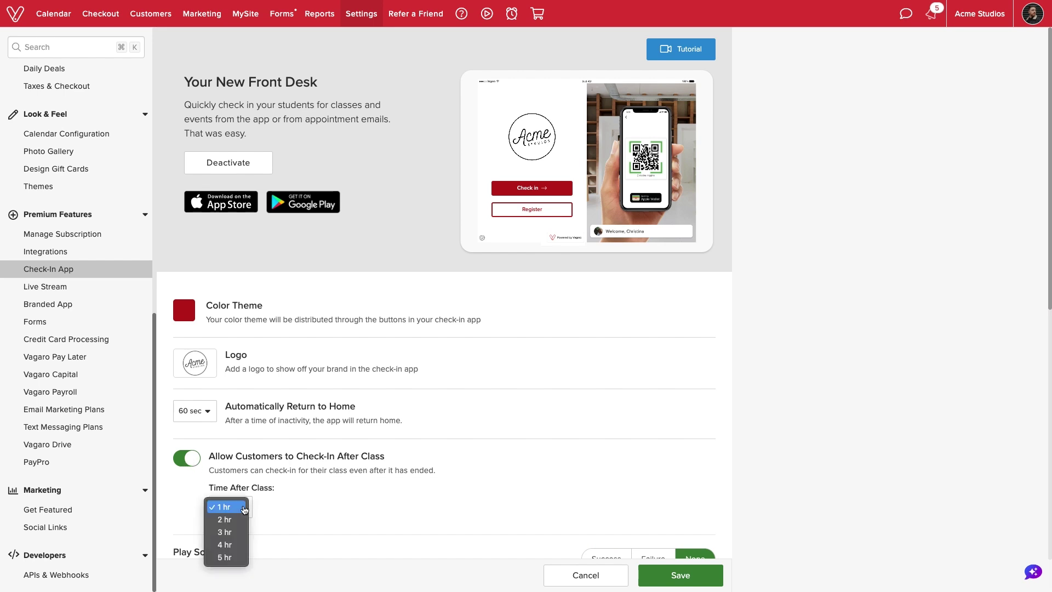
left_click(243, 507)
scroll(338, 495, "down", 5)
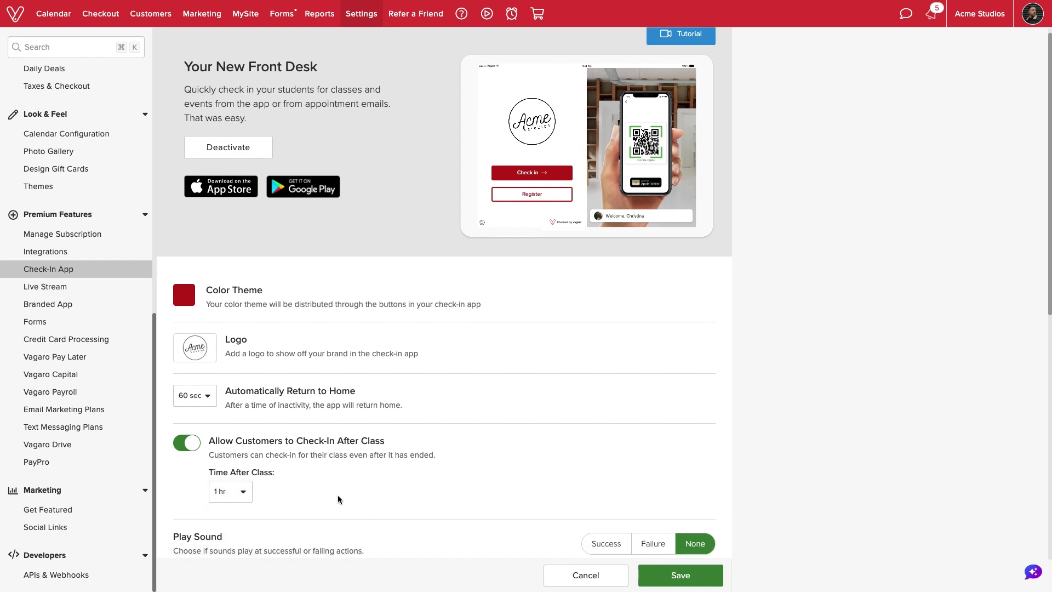
scroll(338, 495, "down", 1)
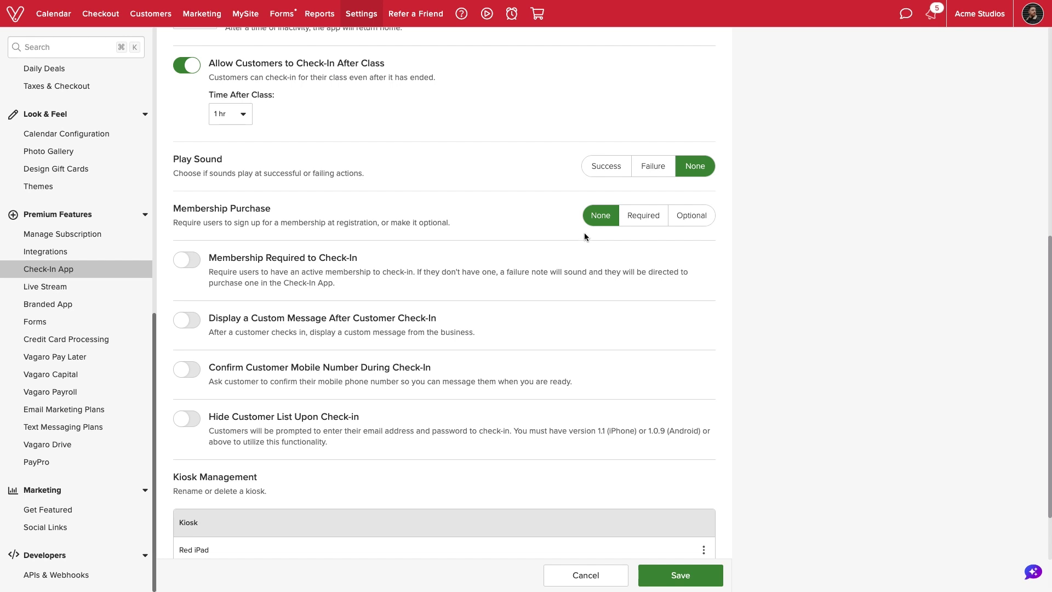
Play sounds on failure and success, make membership purchase optional, prompt card scan after purchase.
left_click(650, 168)
left_click(614, 170)
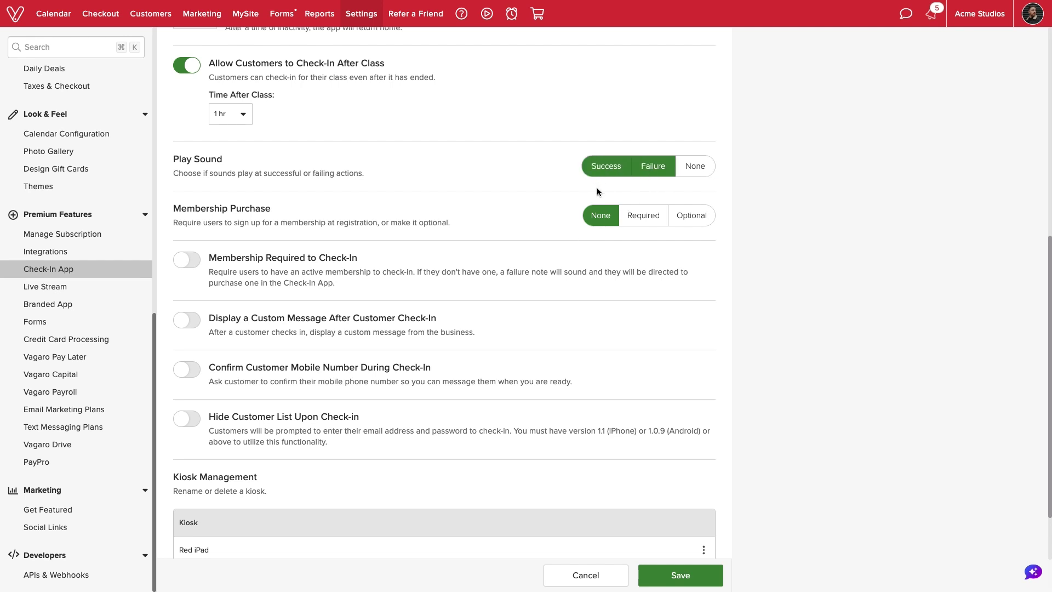
left_click(679, 217)
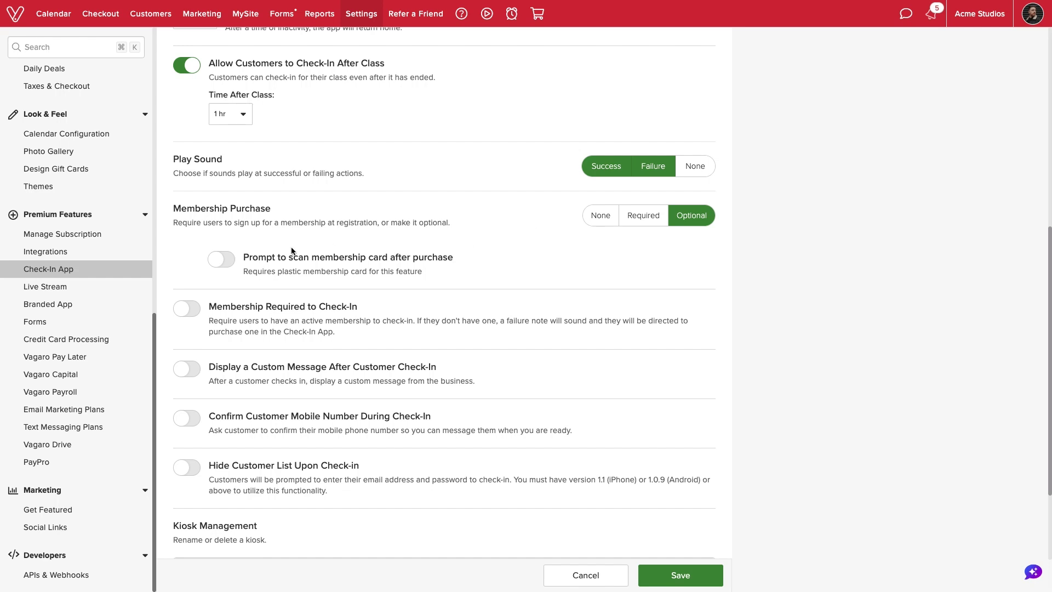
left_click(226, 260)
Require an active membership to check in and start the inactive-membership message.
left_click(189, 310)
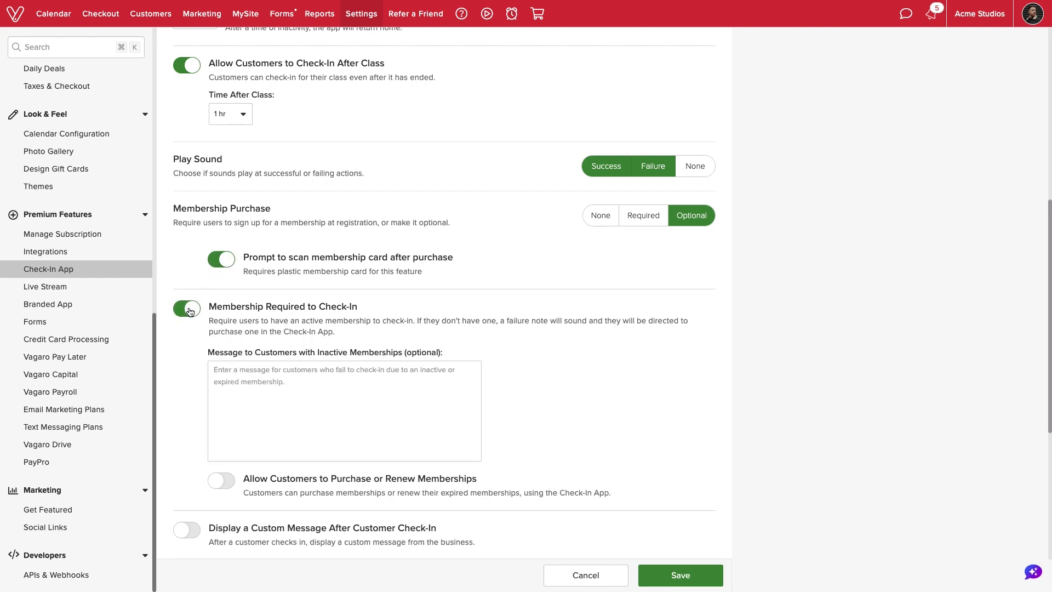
left_click(215, 367)
type("Thank you for your interest")
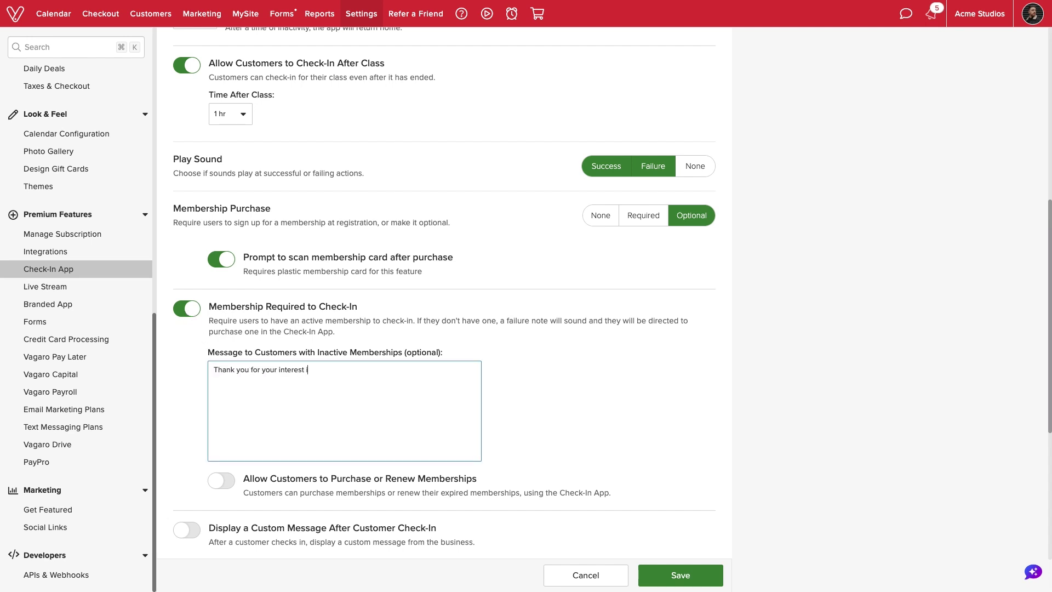
type(" in our class. We do require those who join to b")
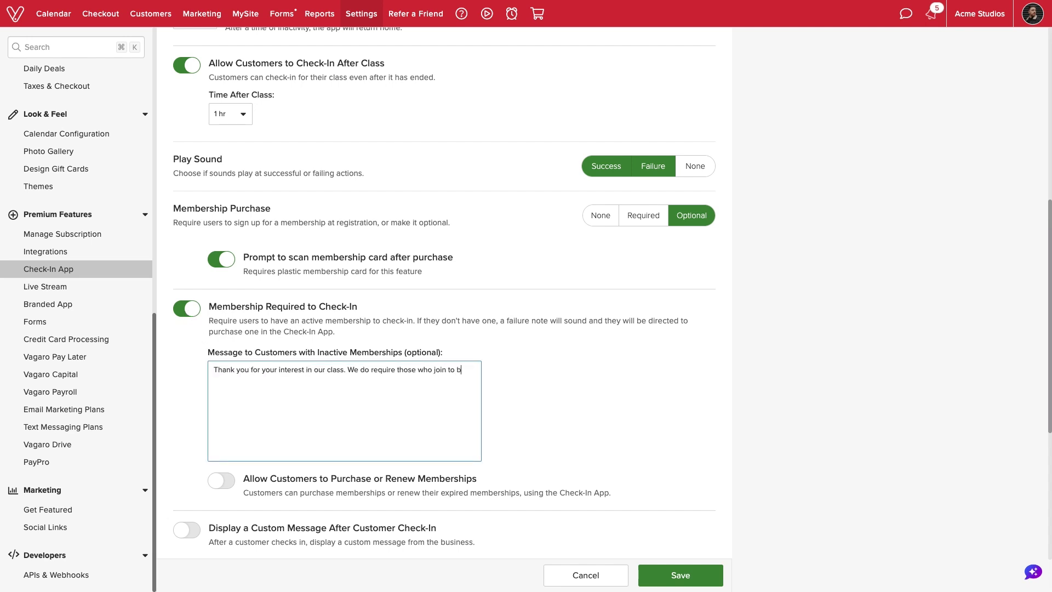
type("e members. We would love to have you as a")
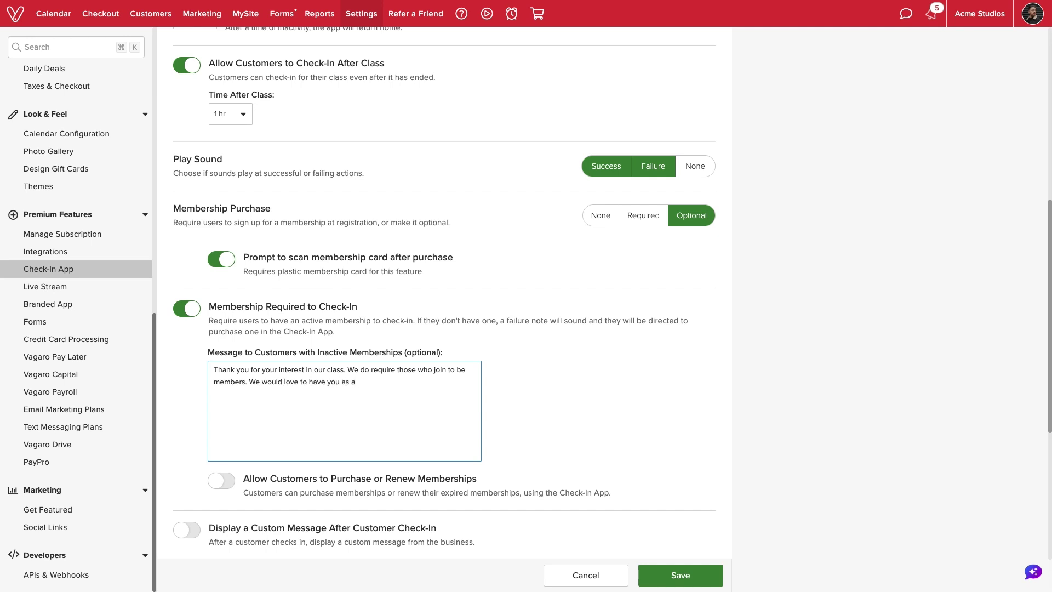
type(" part of our Acme Studios family!")
scroll(188, 414, "down", 3)
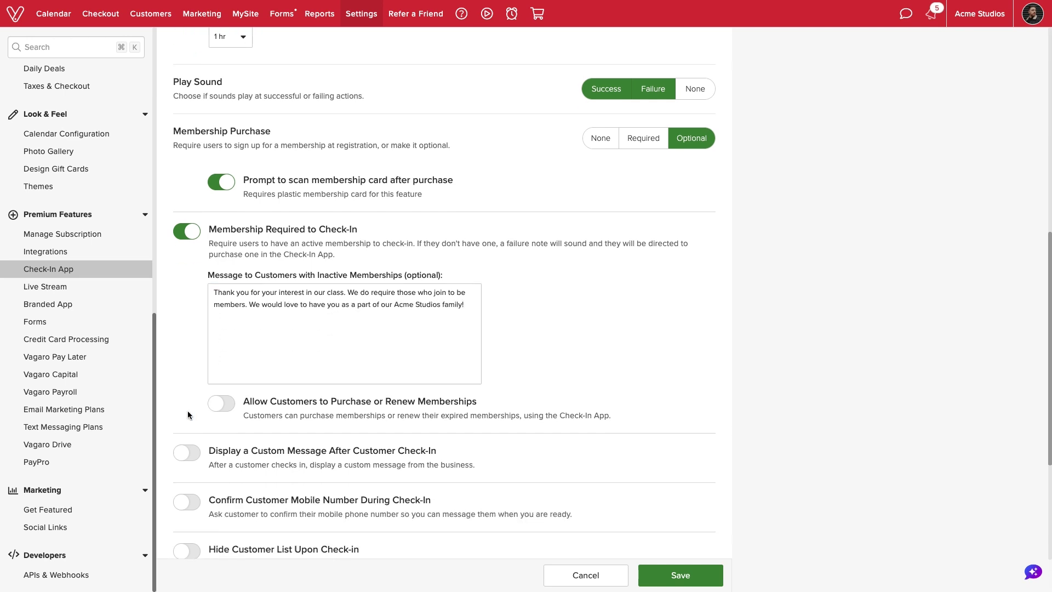
left_click(219, 374)
left_click(187, 414)
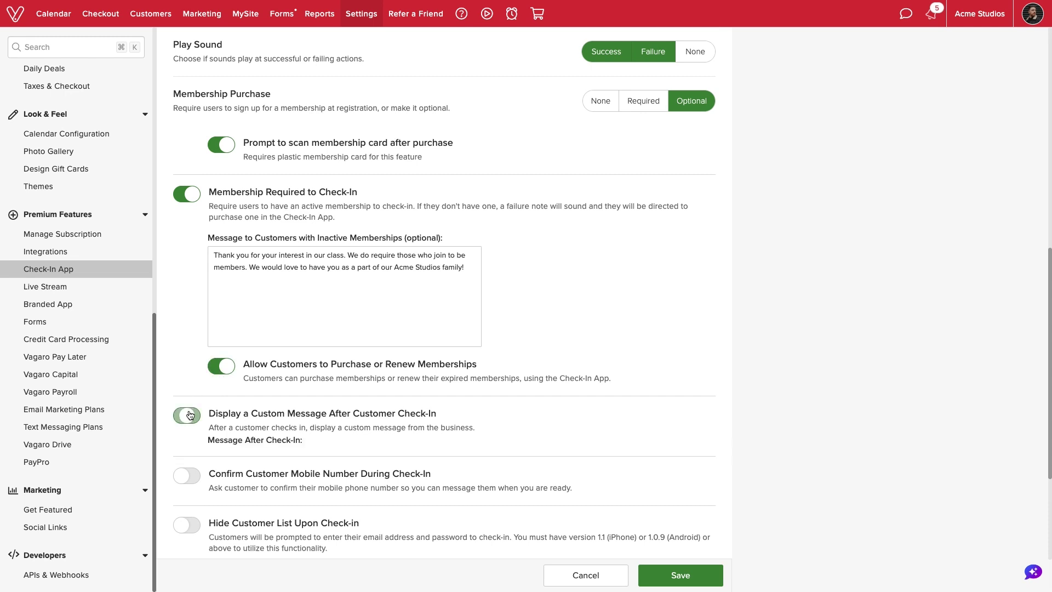
scroll(190, 415, "down", 2)
scroll(189, 410, "down", 2)
type("Welcome back! Thank you for checking in! Please have your items ready and we will direct you to the studio in a few minutes.")
scroll(193, 418, "down", 4)
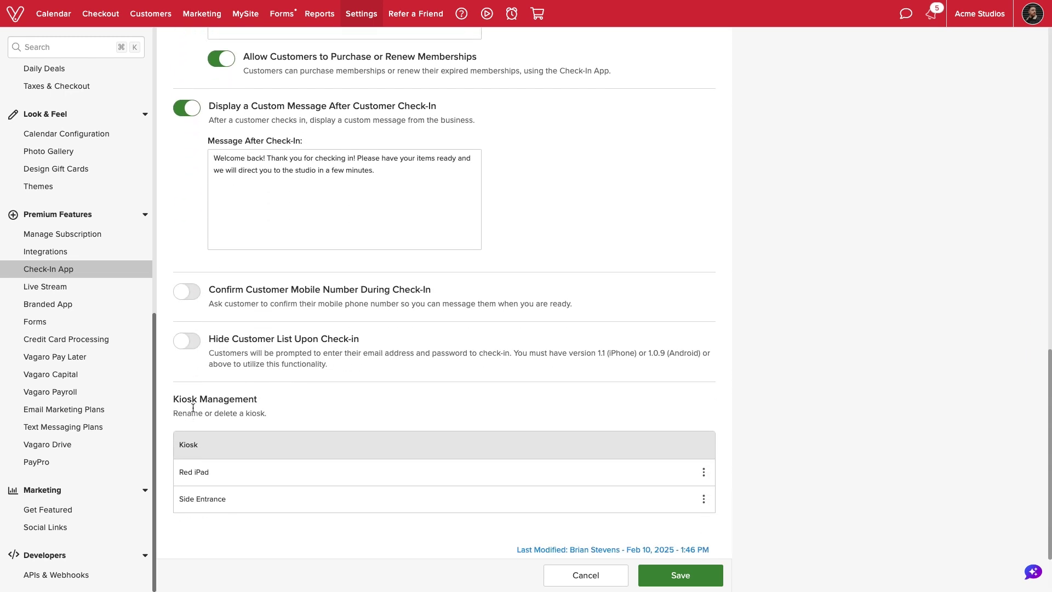
left_click(187, 290)
left_click(186, 345)
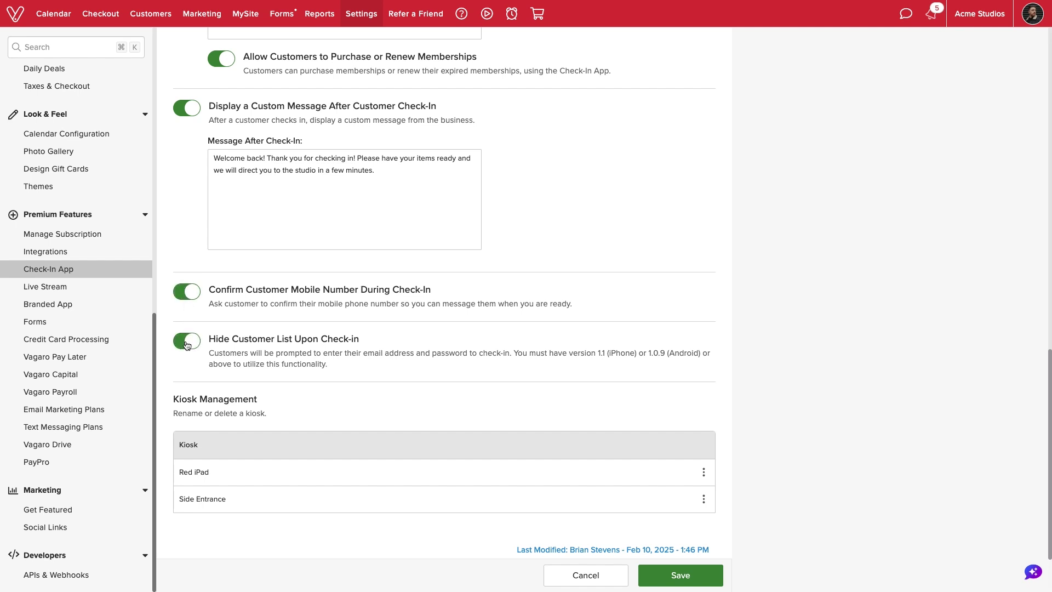
left_click(186, 341)
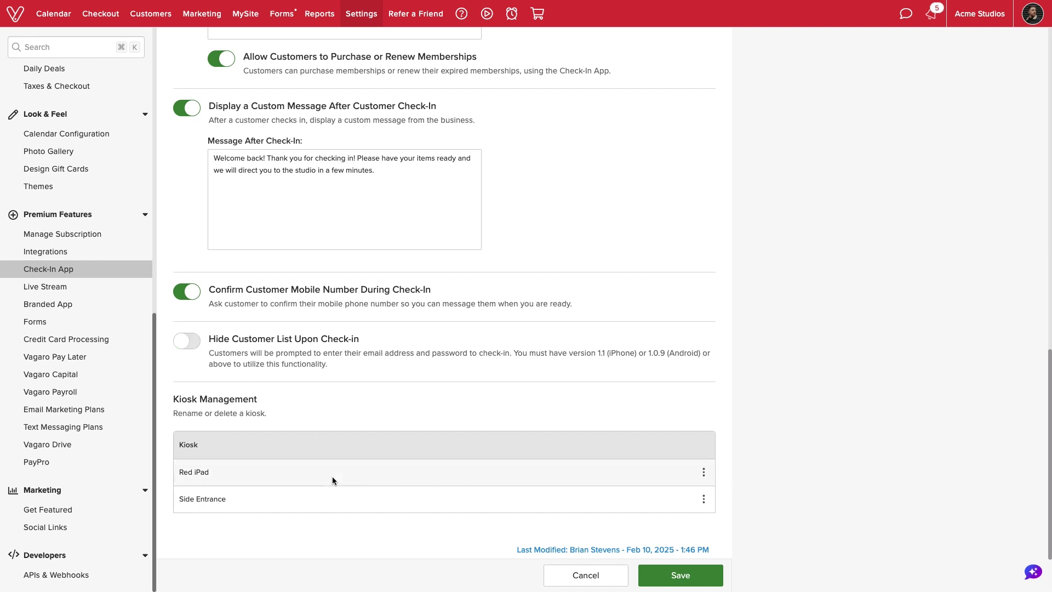
Review the Red iPad kiosk options unchanged and save the Check-In App settings.
left_click(703, 474)
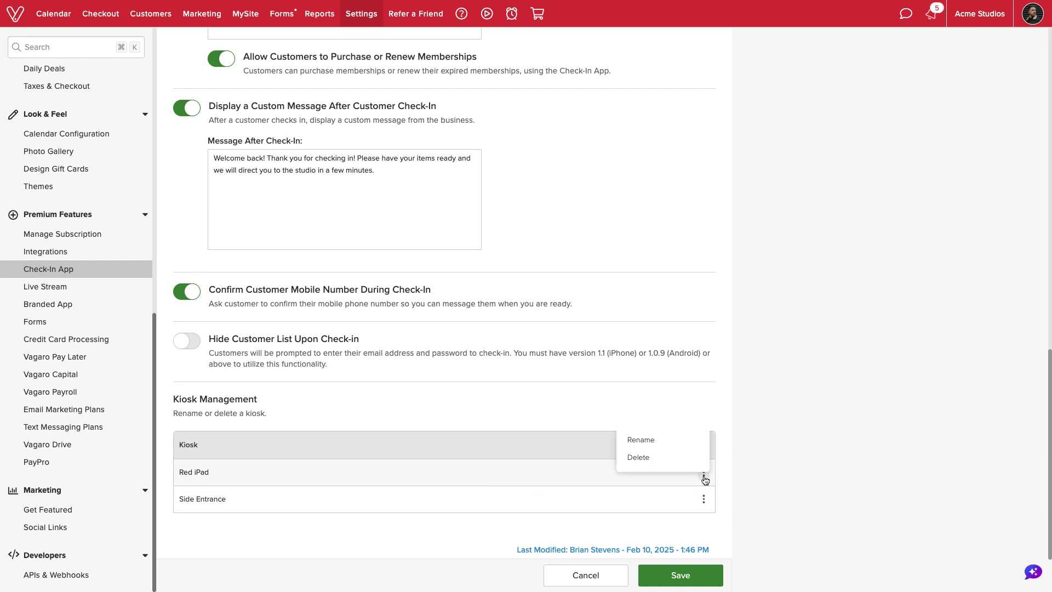
left_click(703, 477)
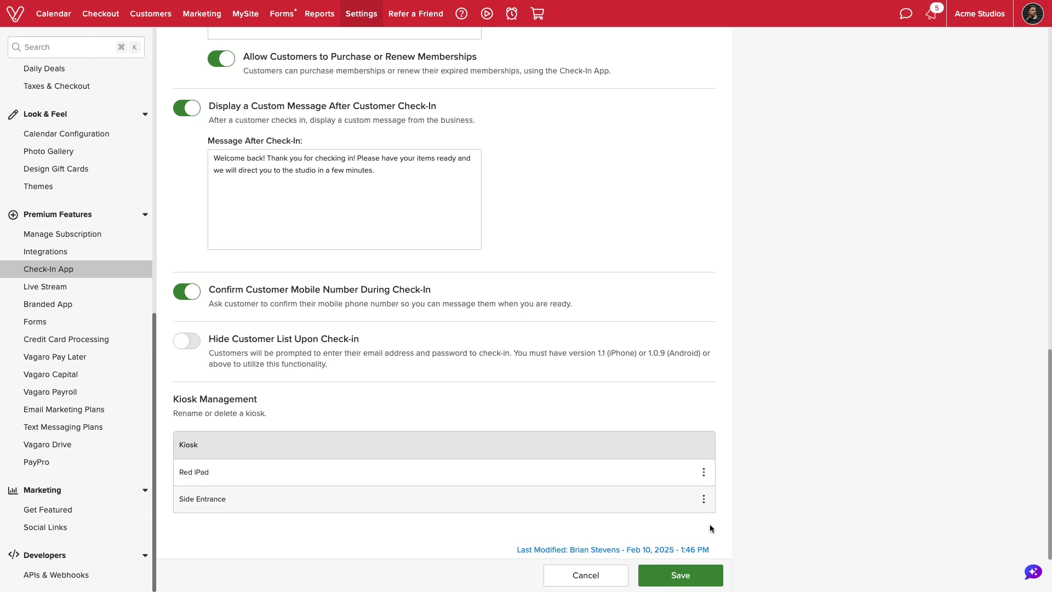
left_click(697, 575)
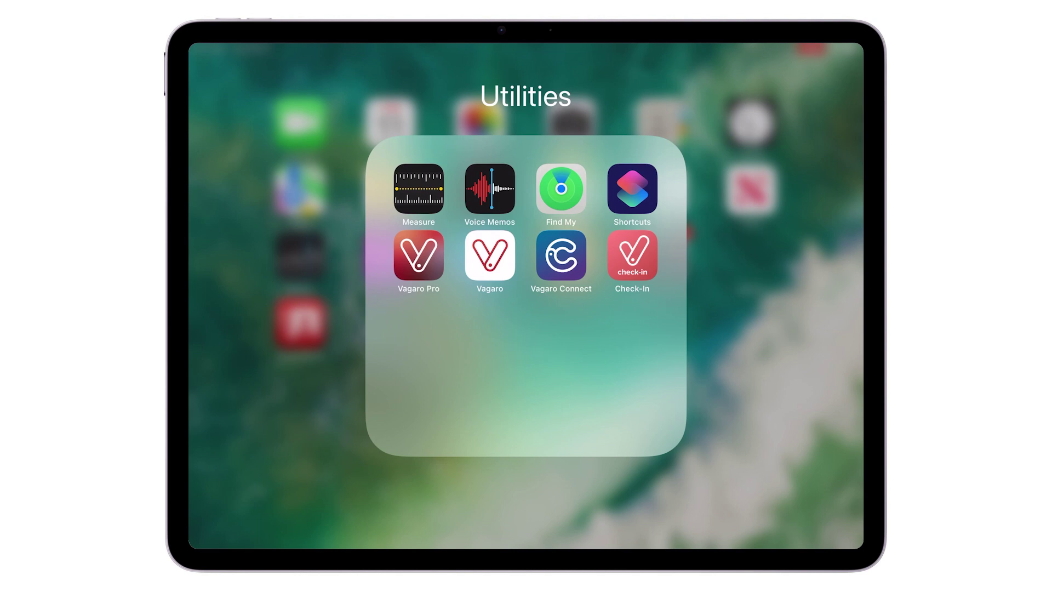
Launch the Check-In app, log in and save the kiosk name Front Desk.
left_click(631, 255)
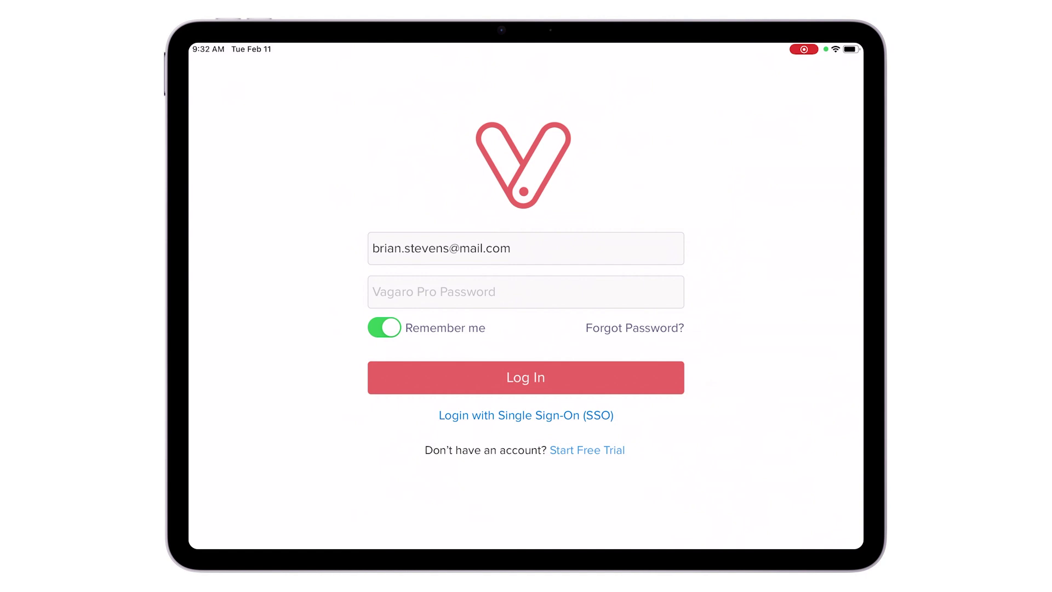
left_click(526, 376)
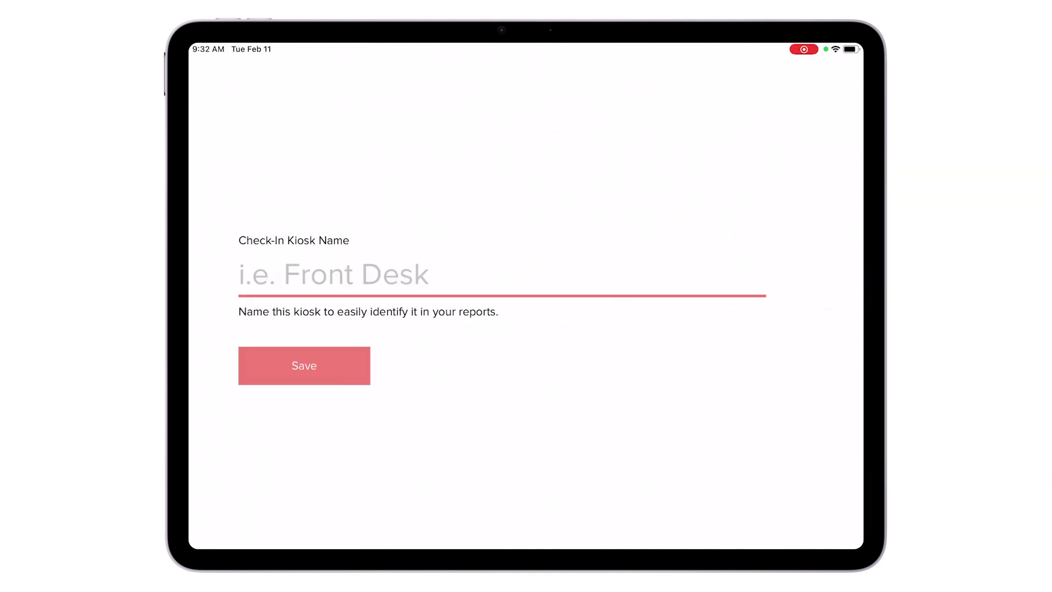
left_click(323, 271)
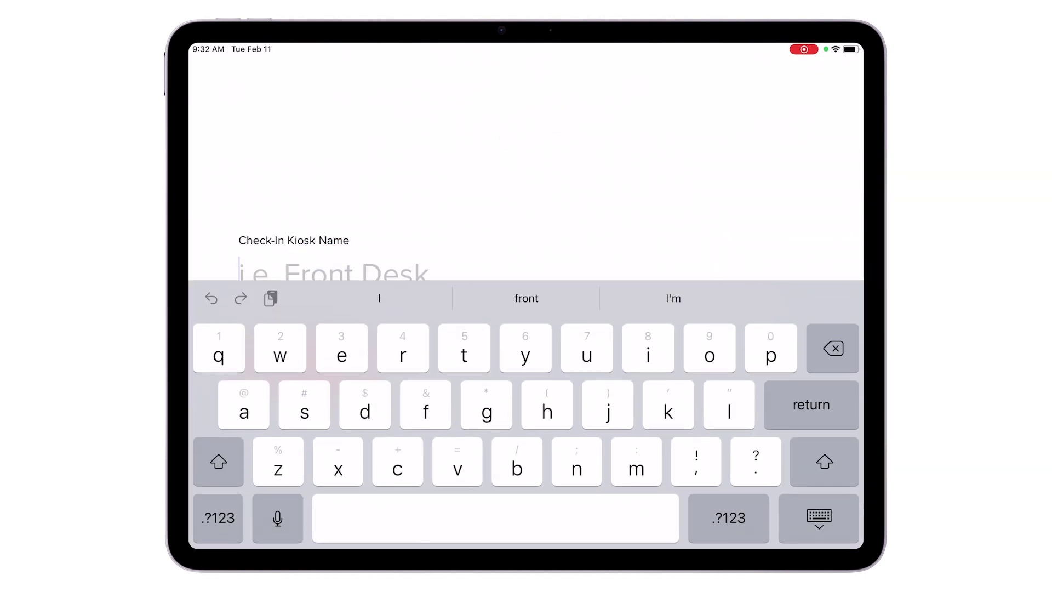
type("Front ")
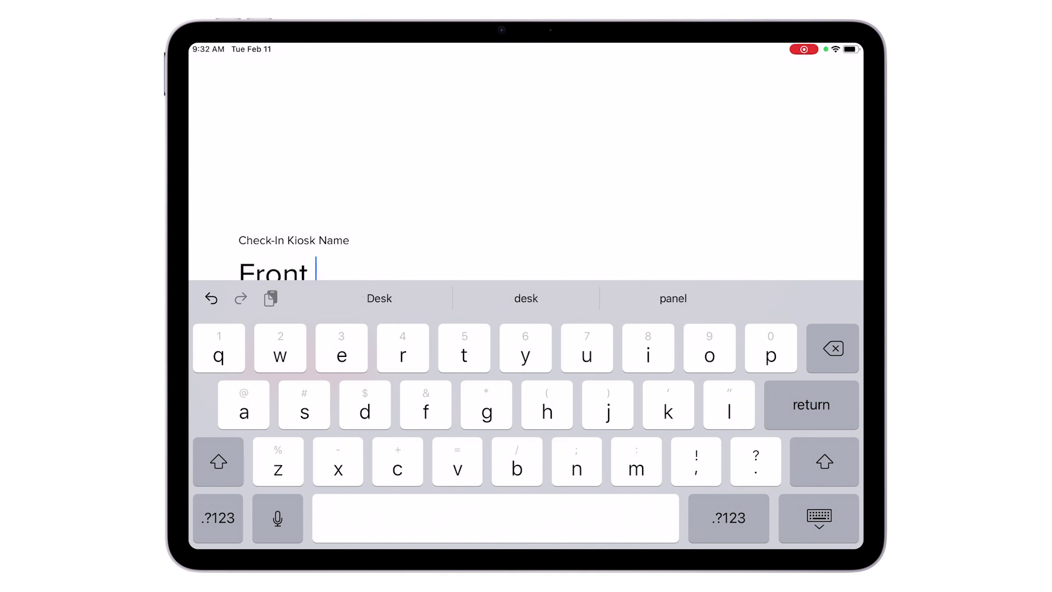
type("Desk")
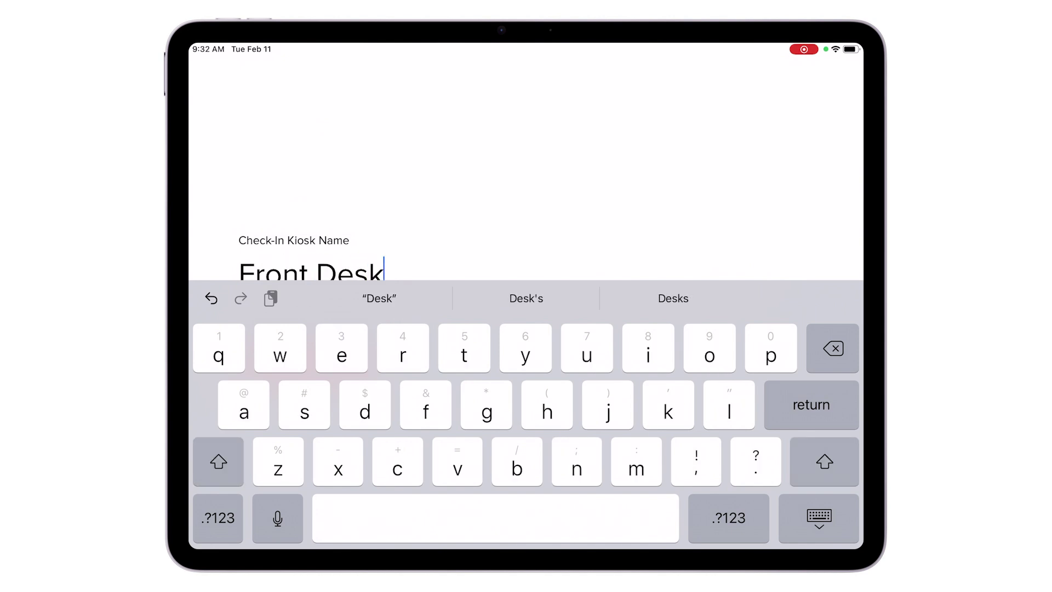
left_click(819, 518)
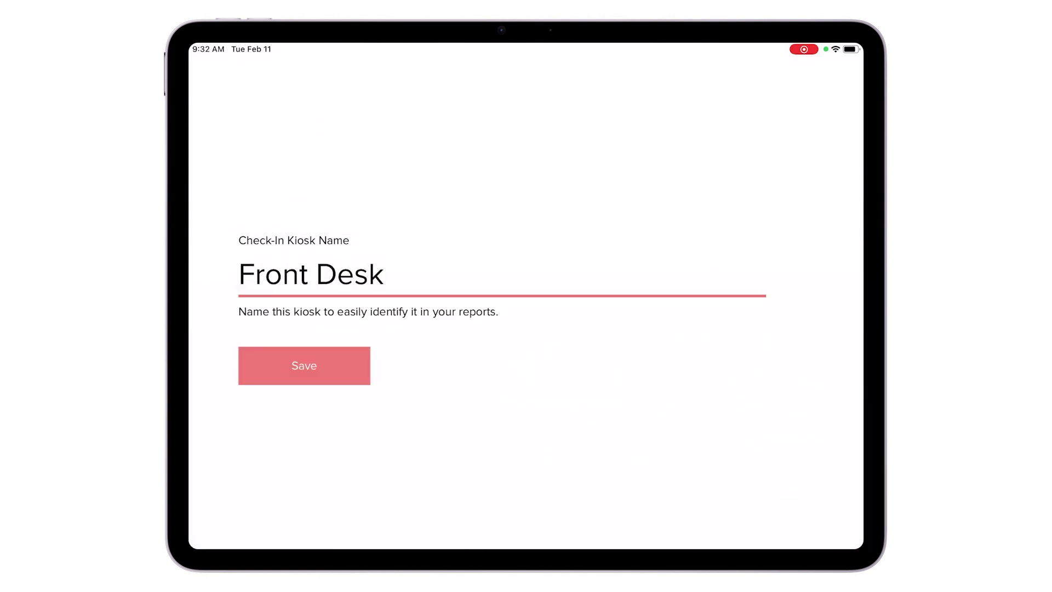
left_click(304, 365)
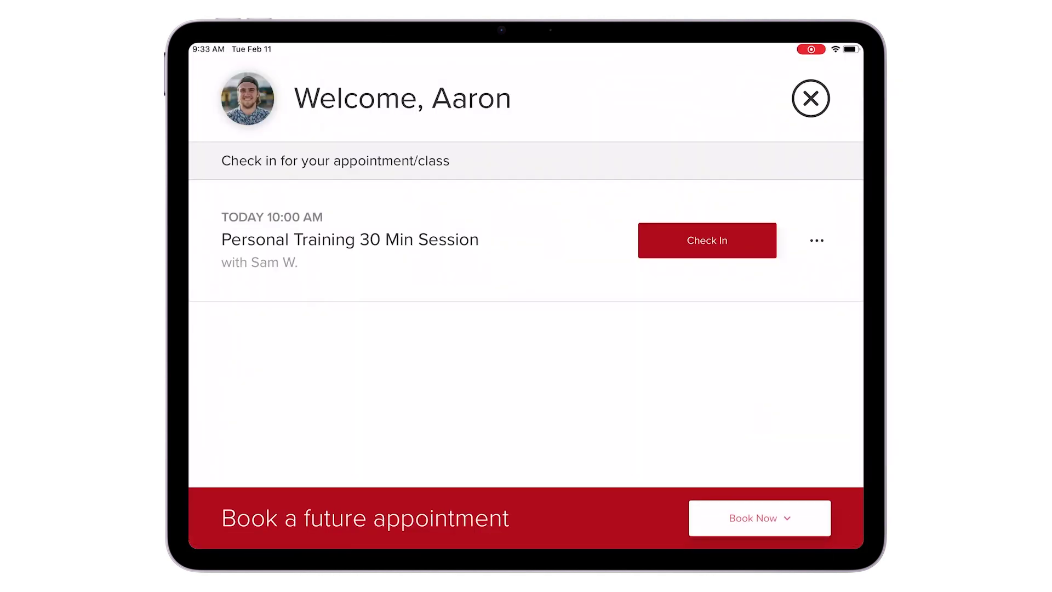
Check the scanned client into the training session, then check in the third listed customer by password.
left_click(704, 239)
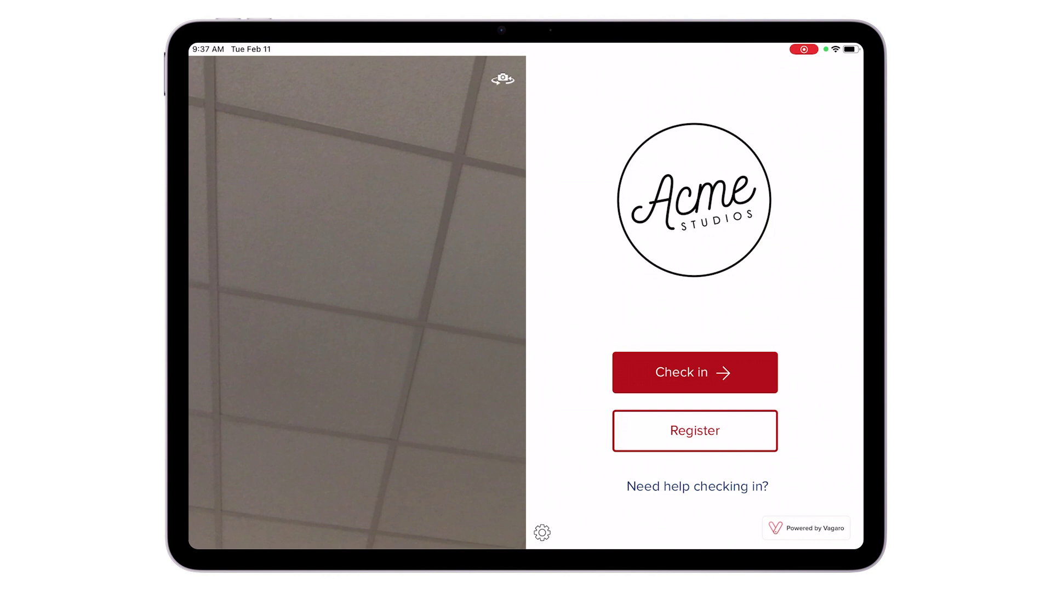
left_click(682, 371)
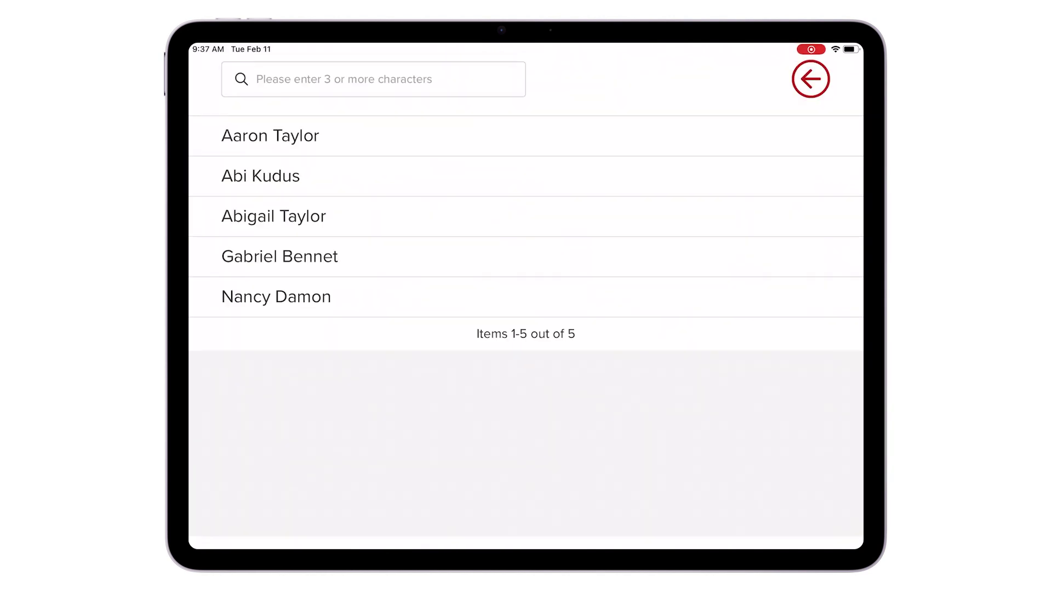
left_click(271, 214)
type("*****")
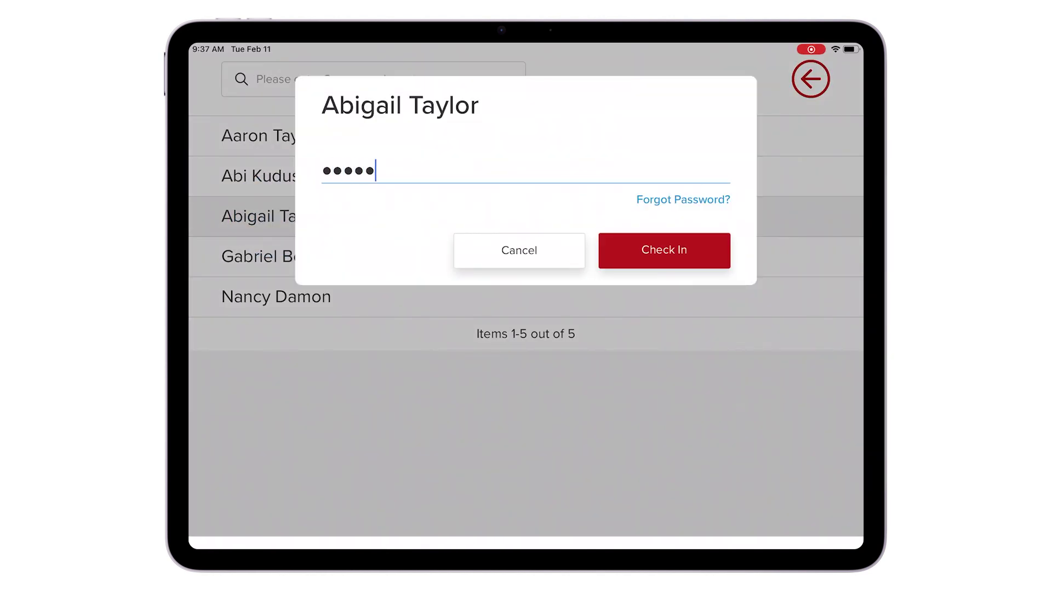
type("*****")
left_click(665, 250)
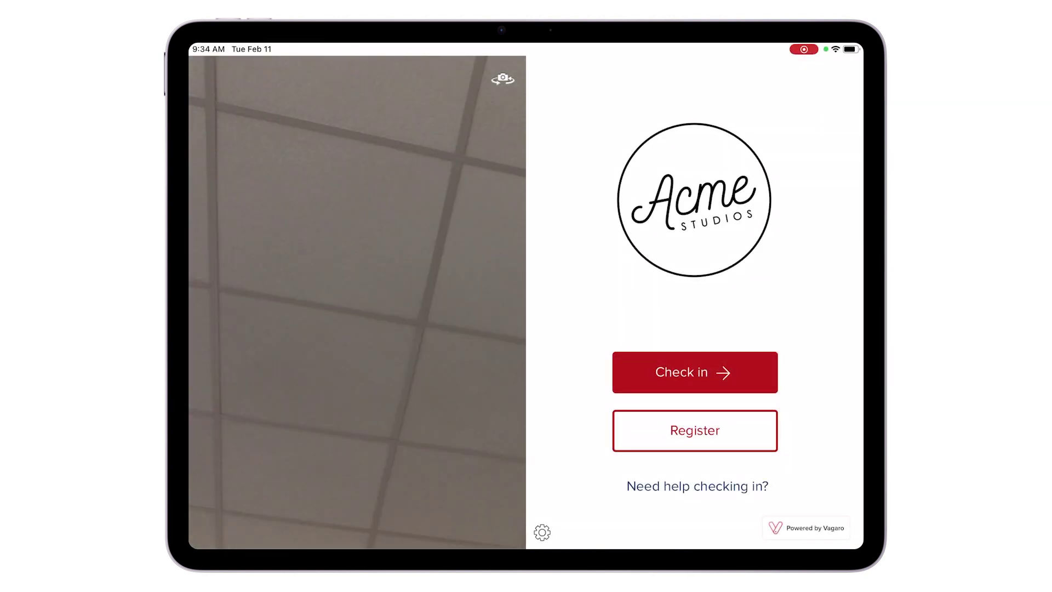
Register a new customer and add the Gold Membership to the cart.
left_click(694, 431)
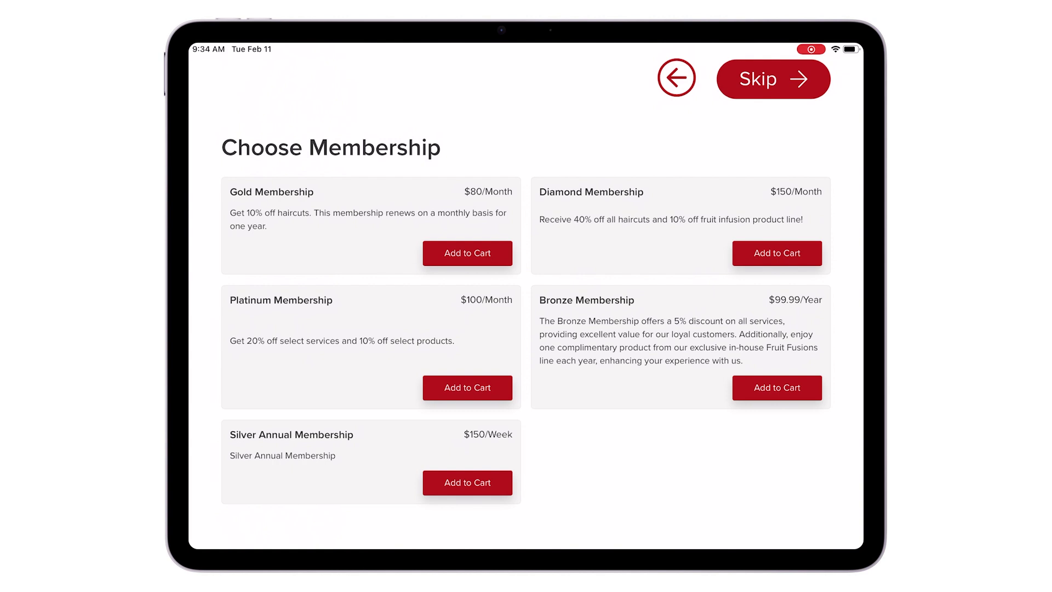
left_click(467, 253)
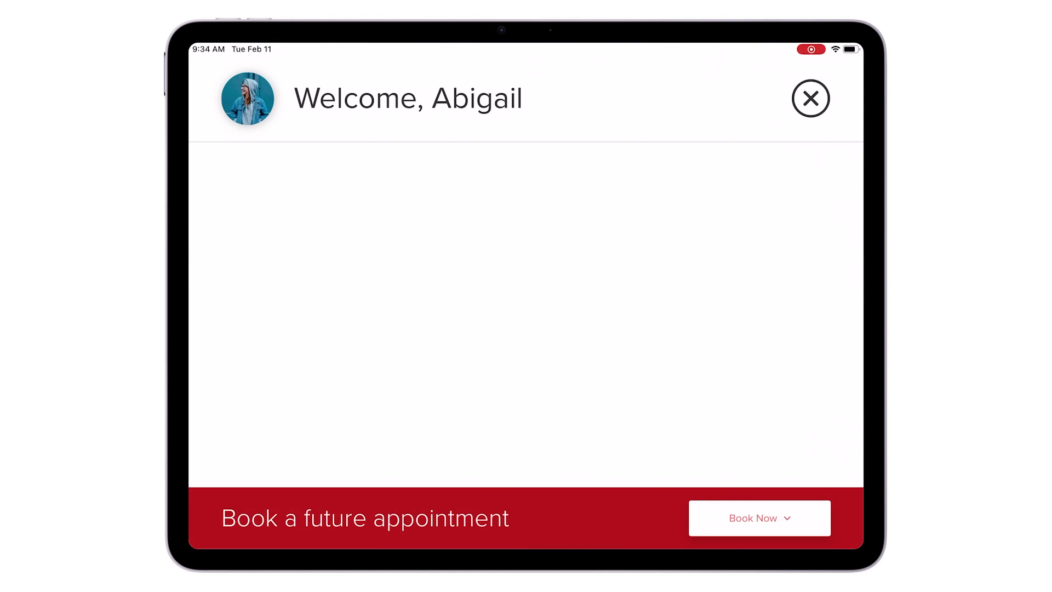
Book a Women's Haircut service in the 2:30 PM slot.
left_click(760, 518)
left_click(723, 480)
left_click(248, 188)
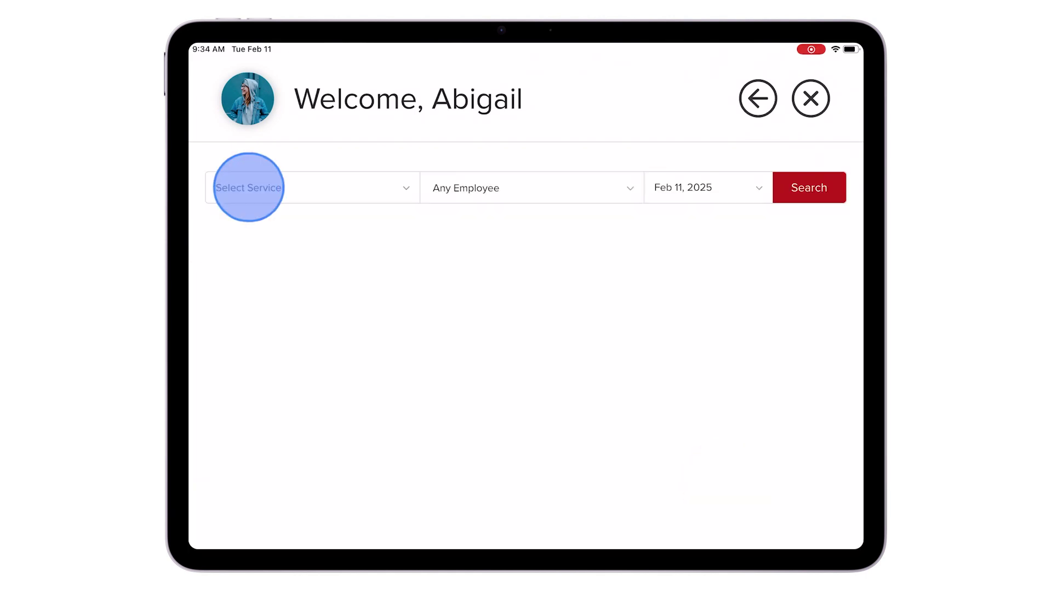
left_click(267, 235)
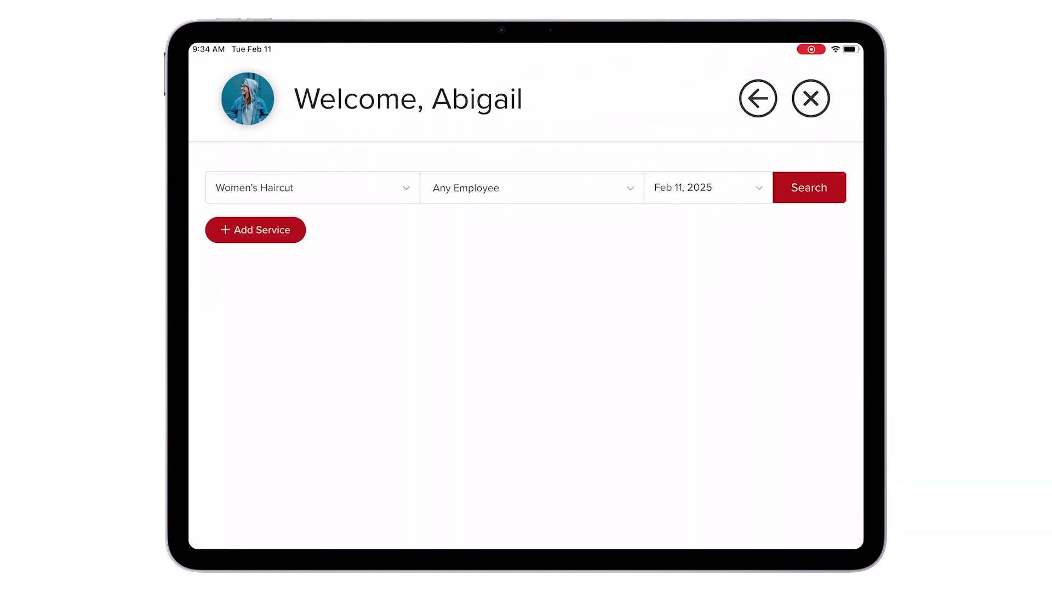
left_click(809, 188)
left_click(343, 480)
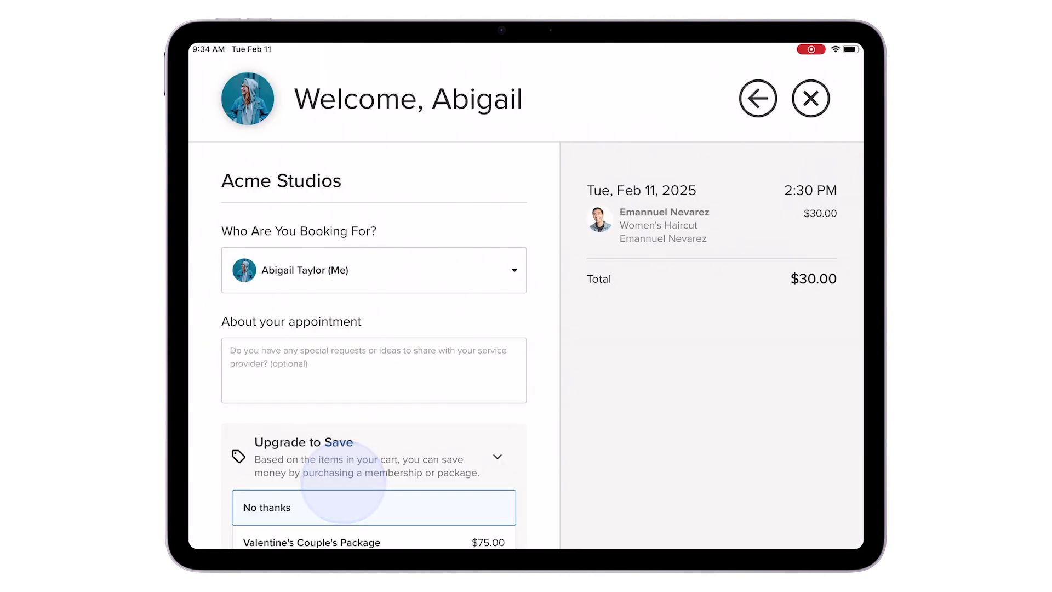
scroll(374, 329, "down", 5)
left_click(452, 490)
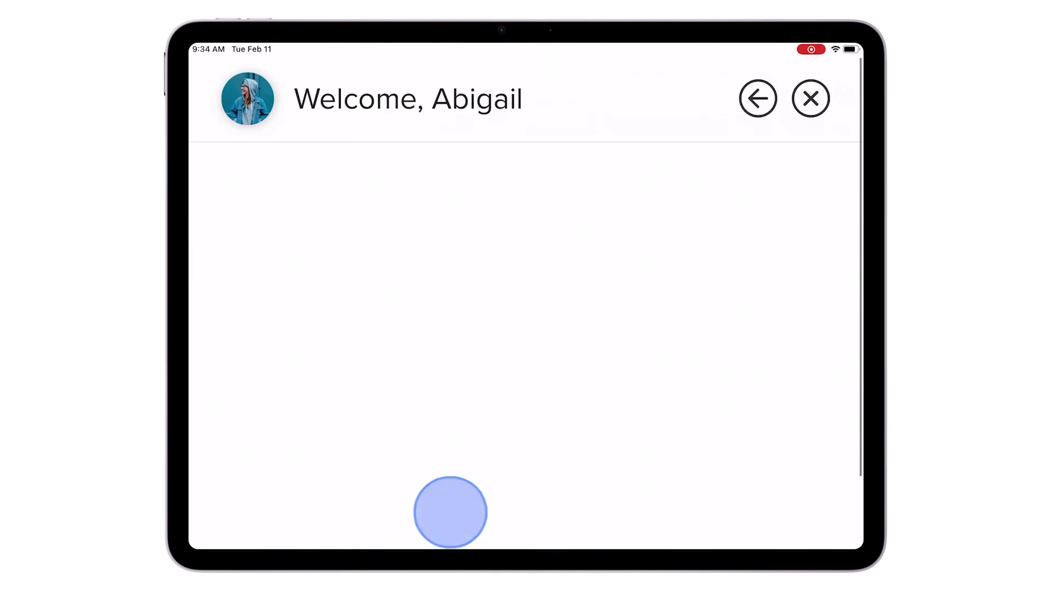